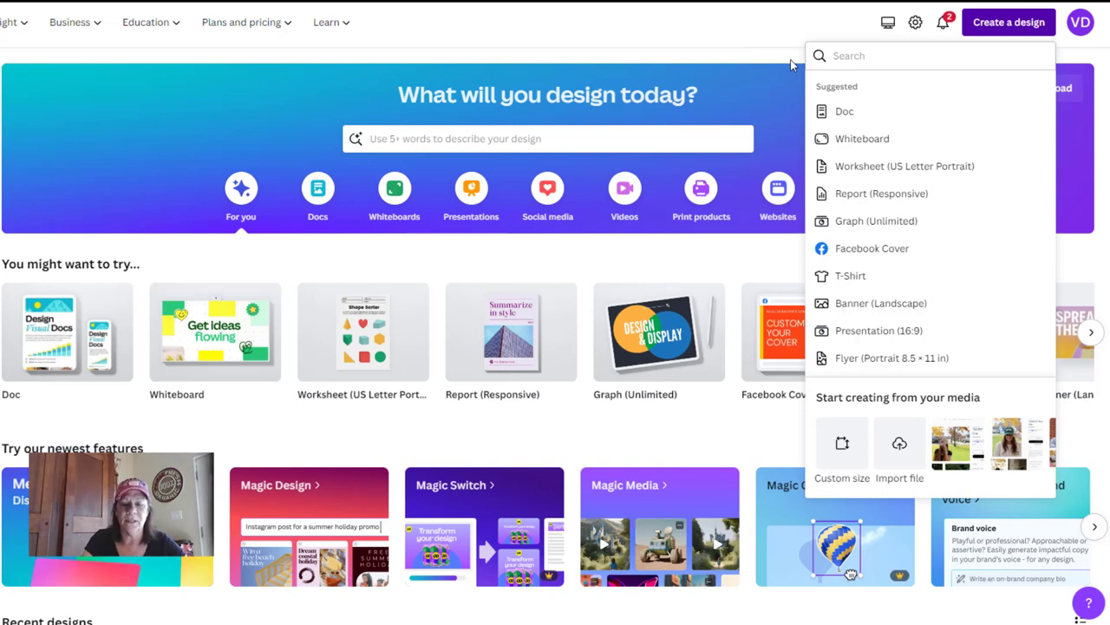
# Step: Search design types for 'video' and create a blank 1920 × 1080 px Video design
pyautogui.click(846, 57)
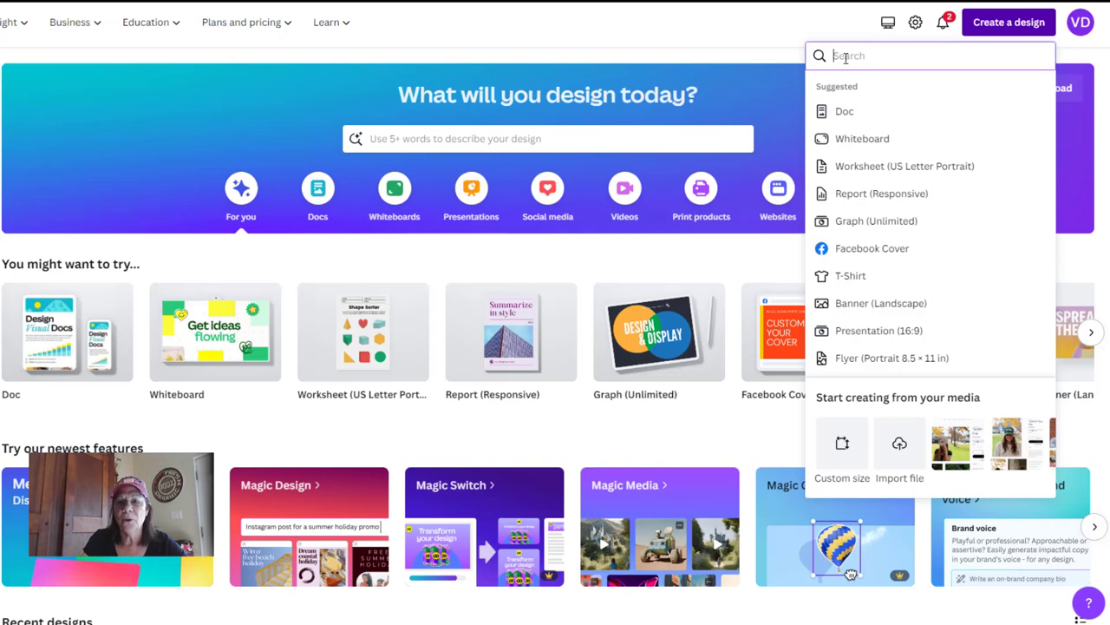
pyautogui.write('video')
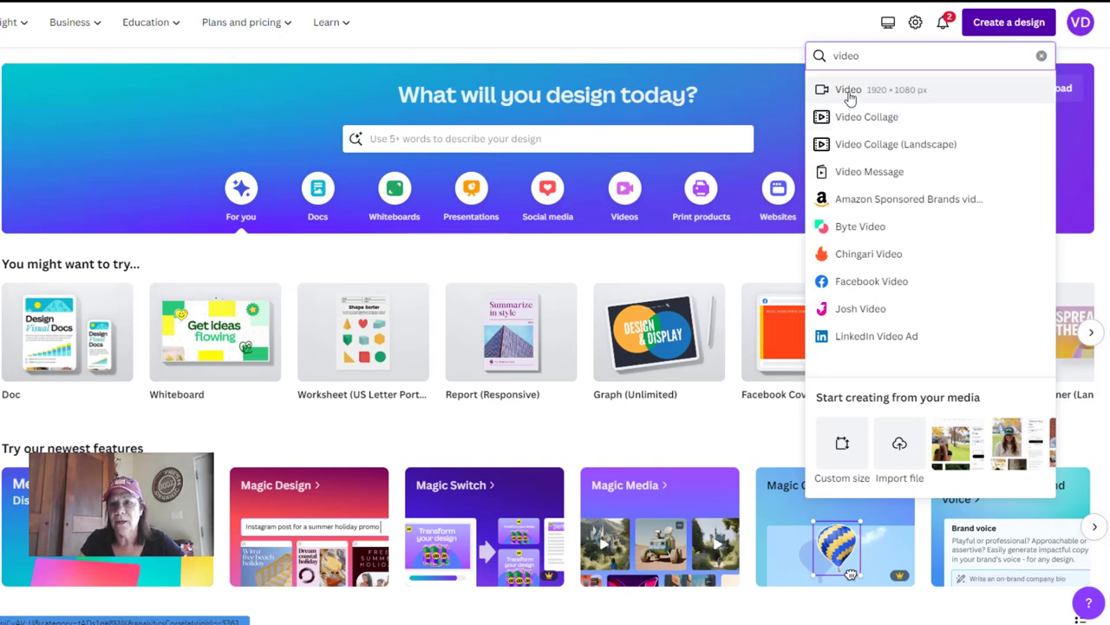
pyautogui.click(842, 92)
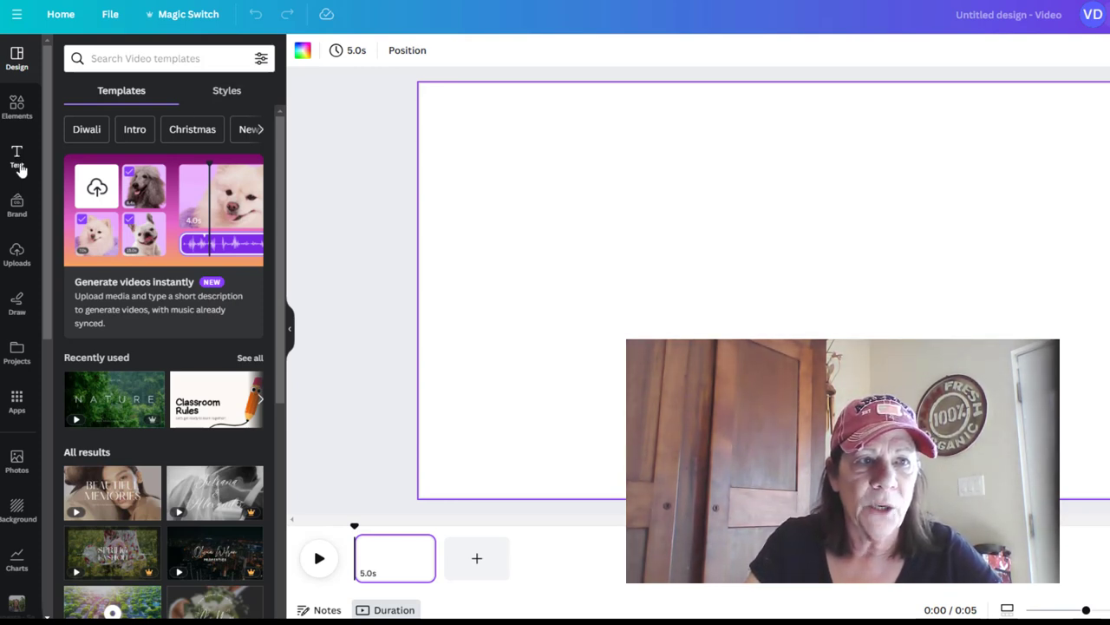
# Step: Open Uploads and dismiss the file picker without uploading anything new
pyautogui.click(16, 253)
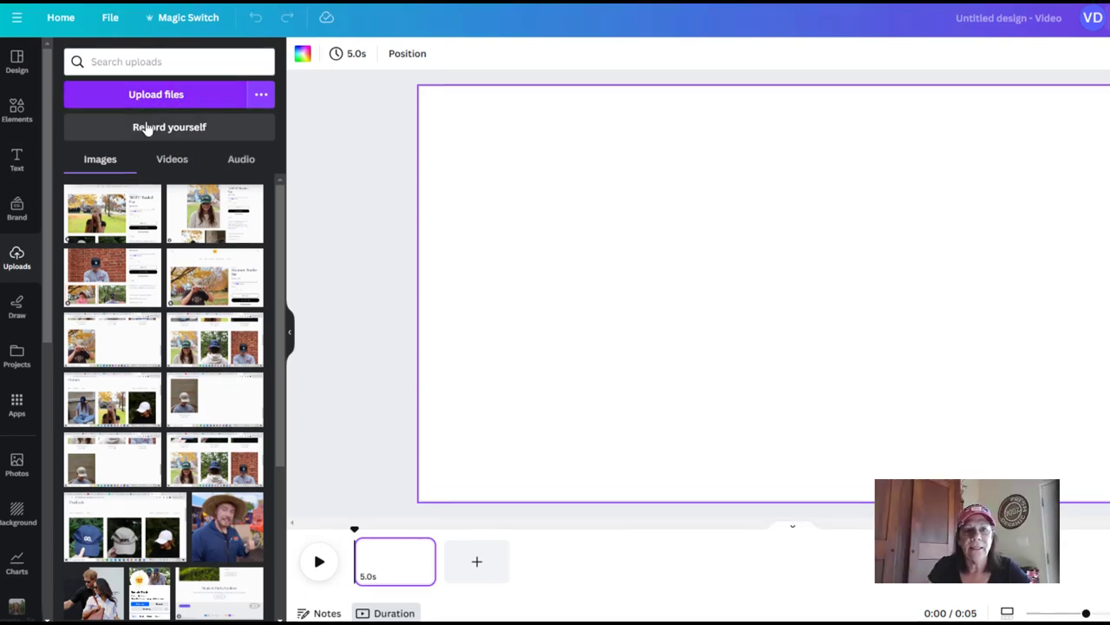
pyautogui.click(155, 95)
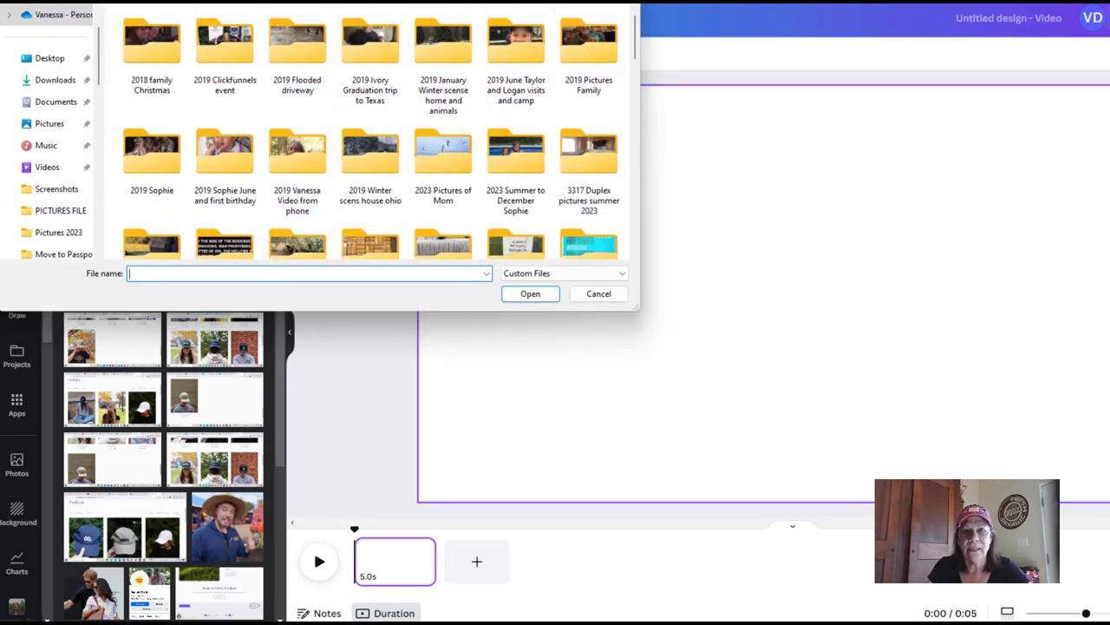
pyautogui.press('Escape')
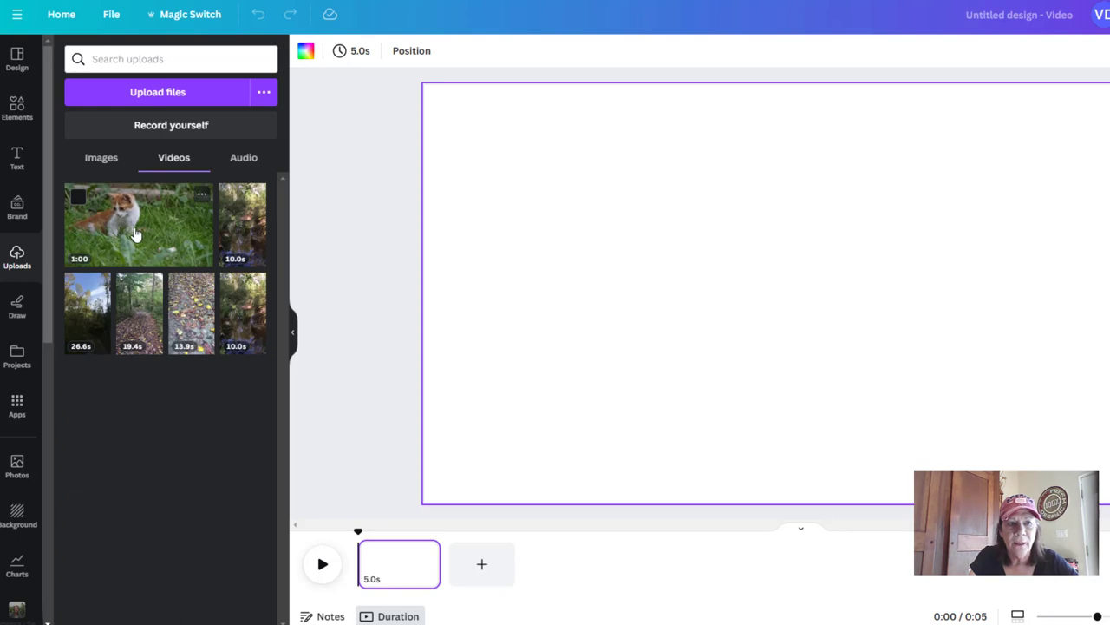
# Step: Drop the kitten video onto the page and open its Edit video effects
pyautogui.moveTo(152, 236); pyautogui.dragTo(540, 163)
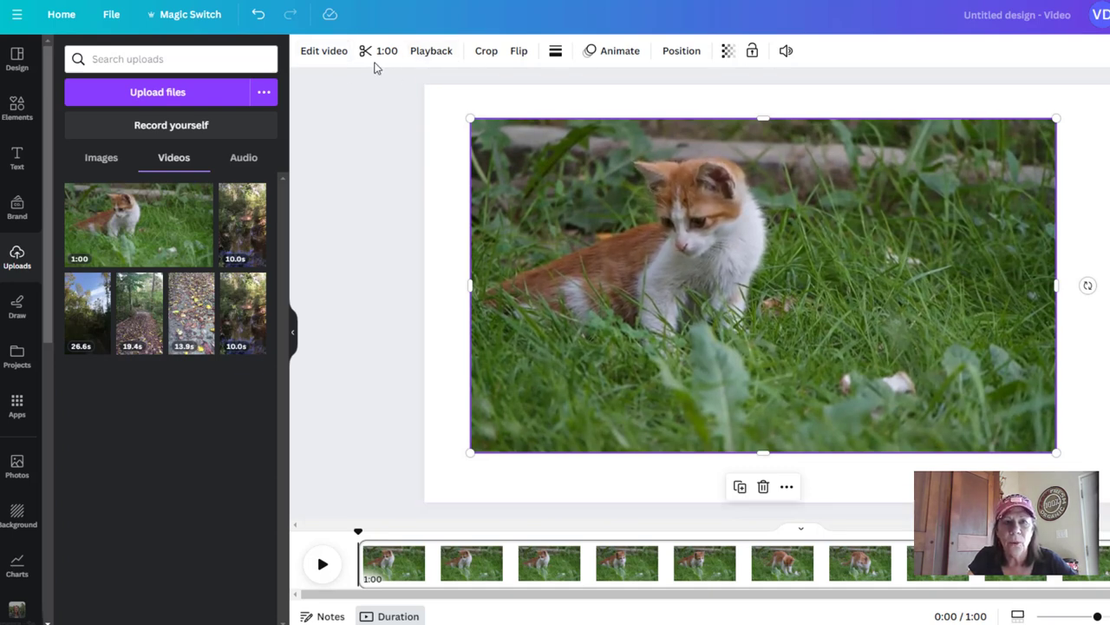
pyautogui.click(326, 55)
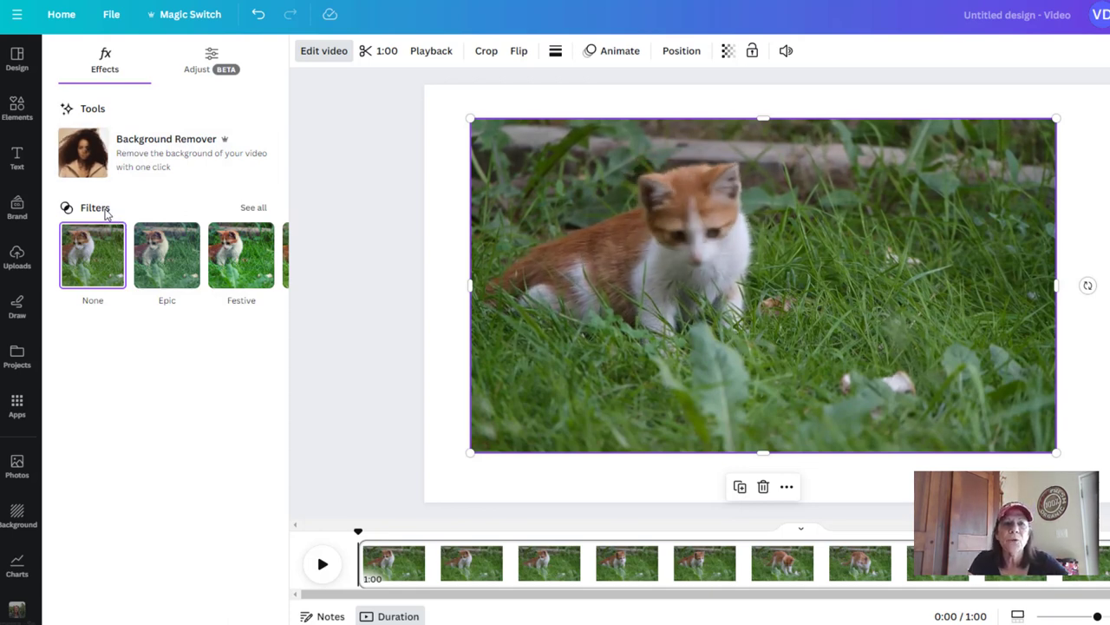
# Step: Apply Background Remover to the kitten clip
pyautogui.click(157, 171)
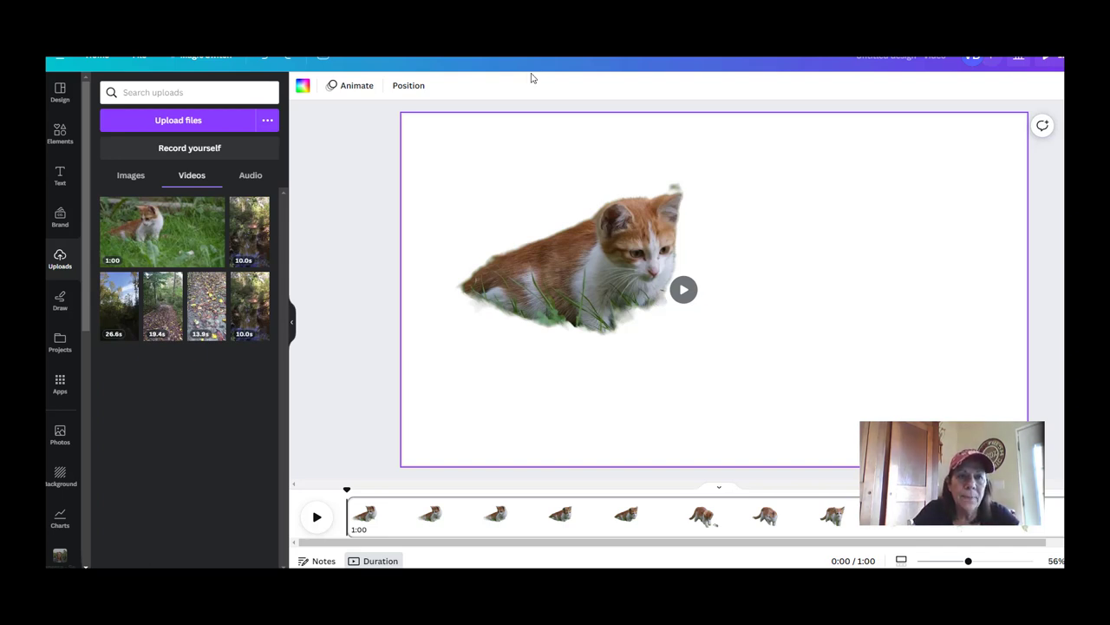
# Step: Apply the rocky mountain landscape from Backgrounds behind the kitten
pyautogui.moveTo(471, 176)
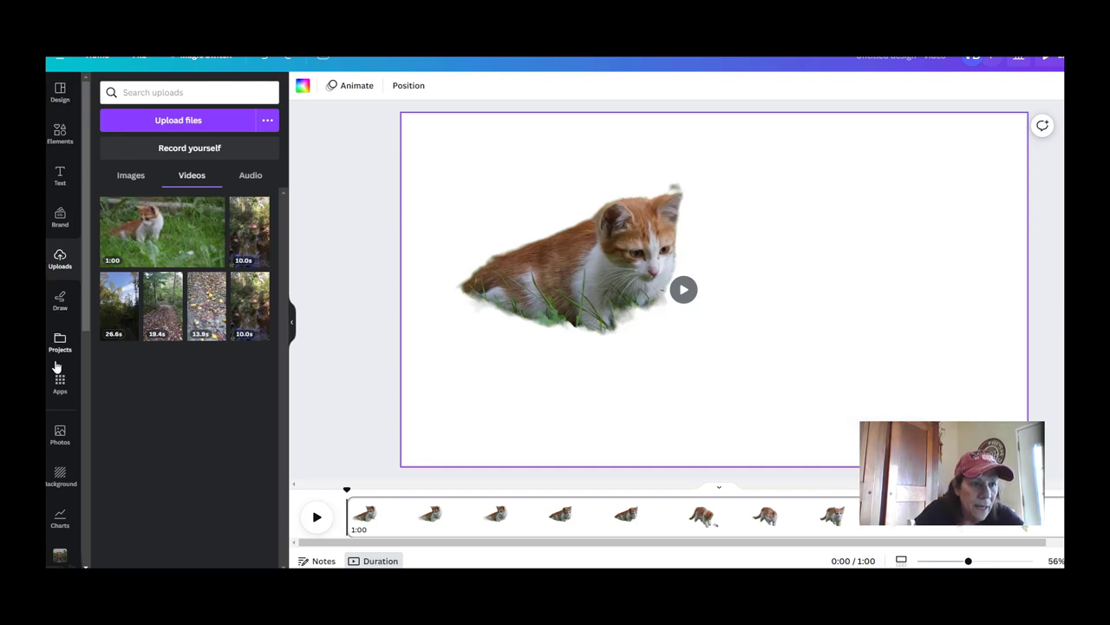
pyautogui.scroll(-3, 57, 364)
pyautogui.click(63, 224)
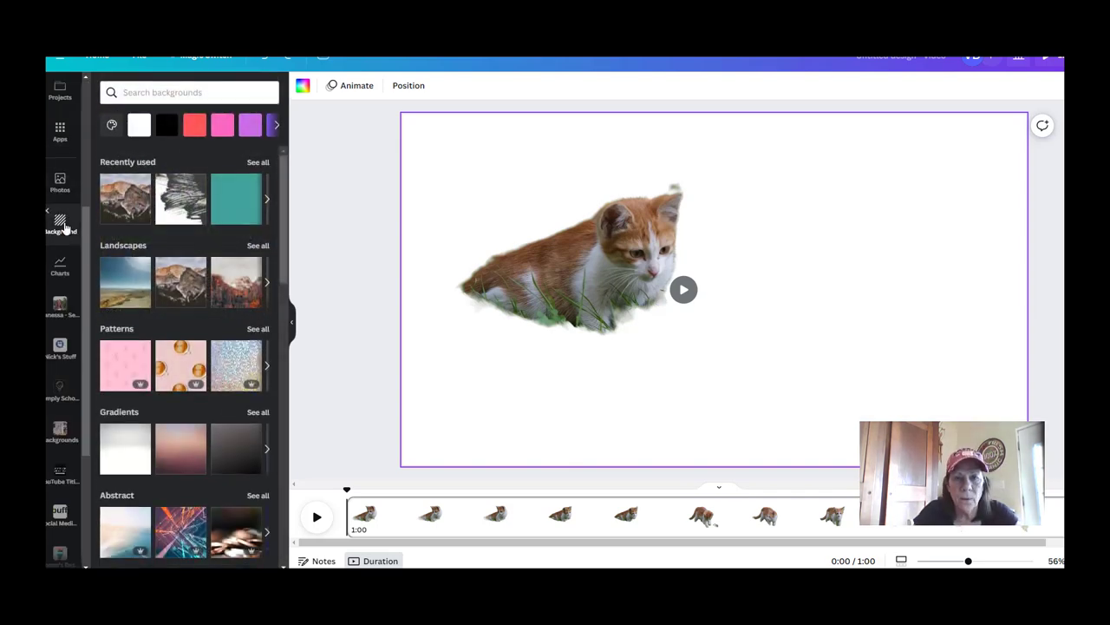
pyautogui.click(165, 297)
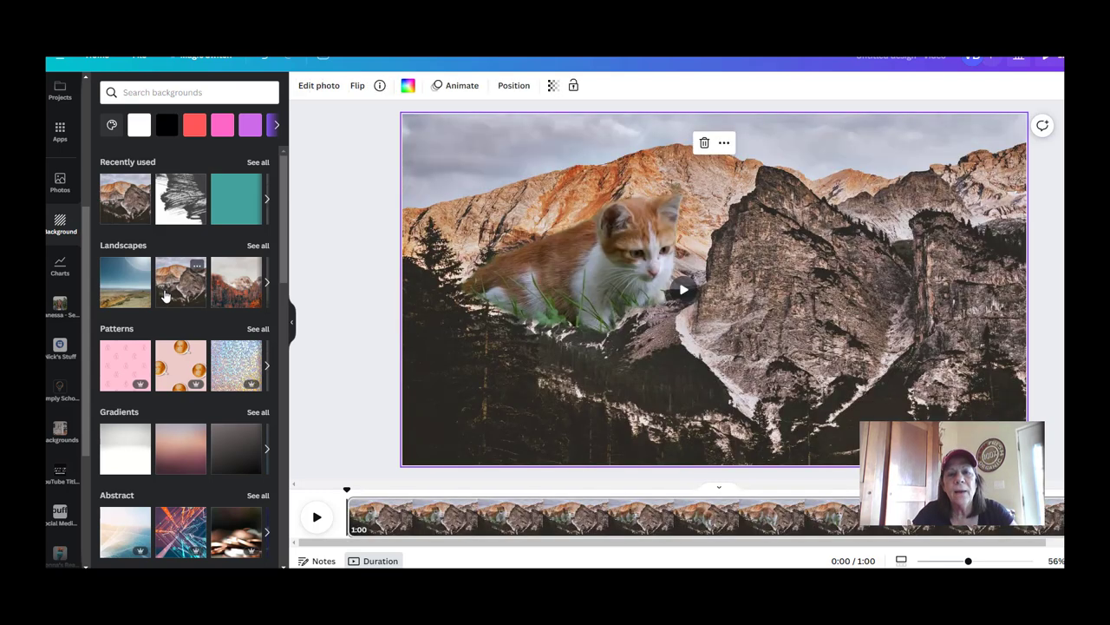
# Step: Play and pause the preview, then undo the mountain background
pyautogui.moveTo(540, 321)
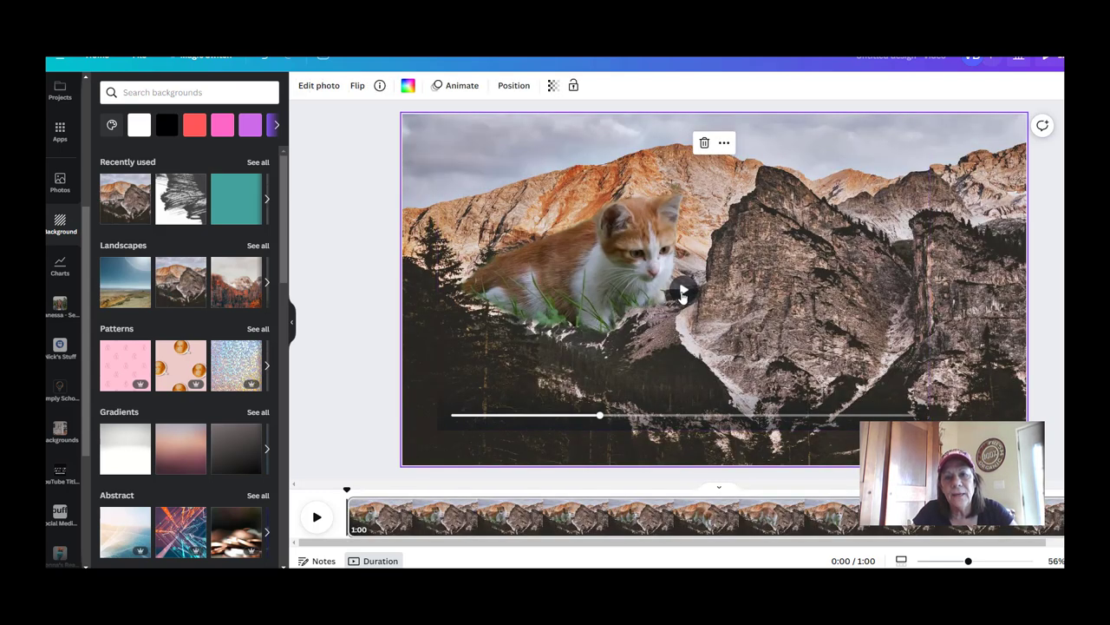
pyautogui.click(682, 293)
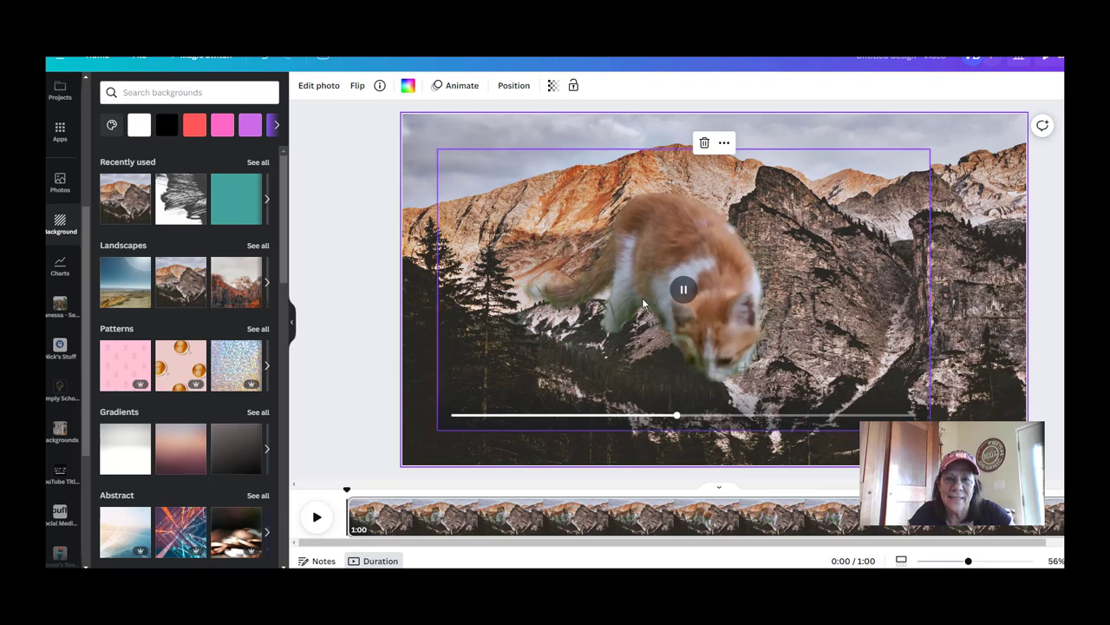
pyautogui.click(683, 291)
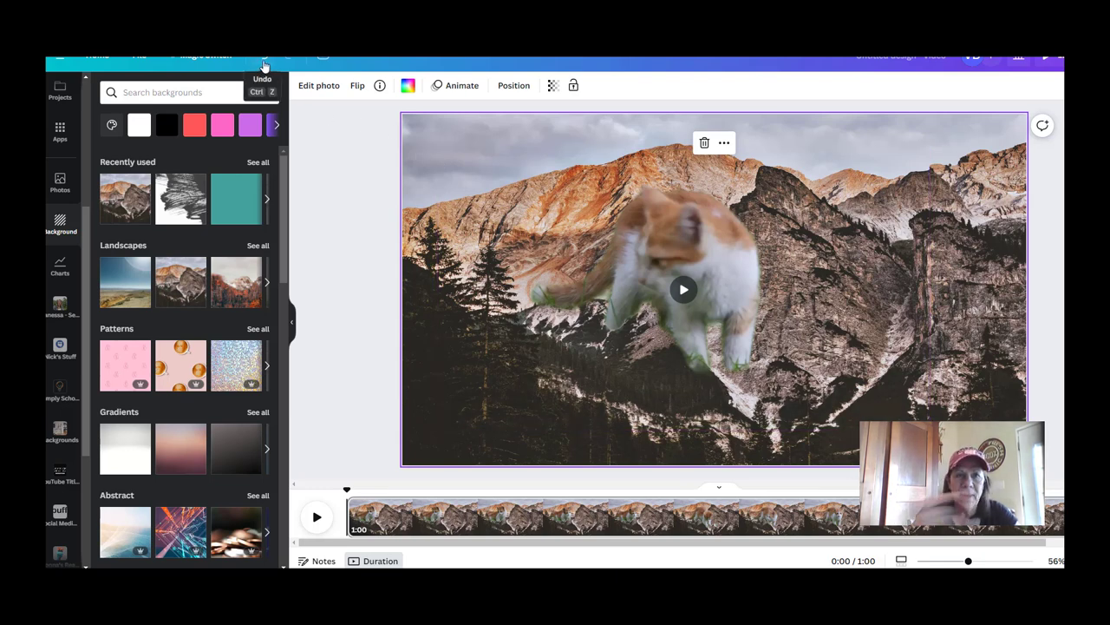
pyautogui.click(264, 66)
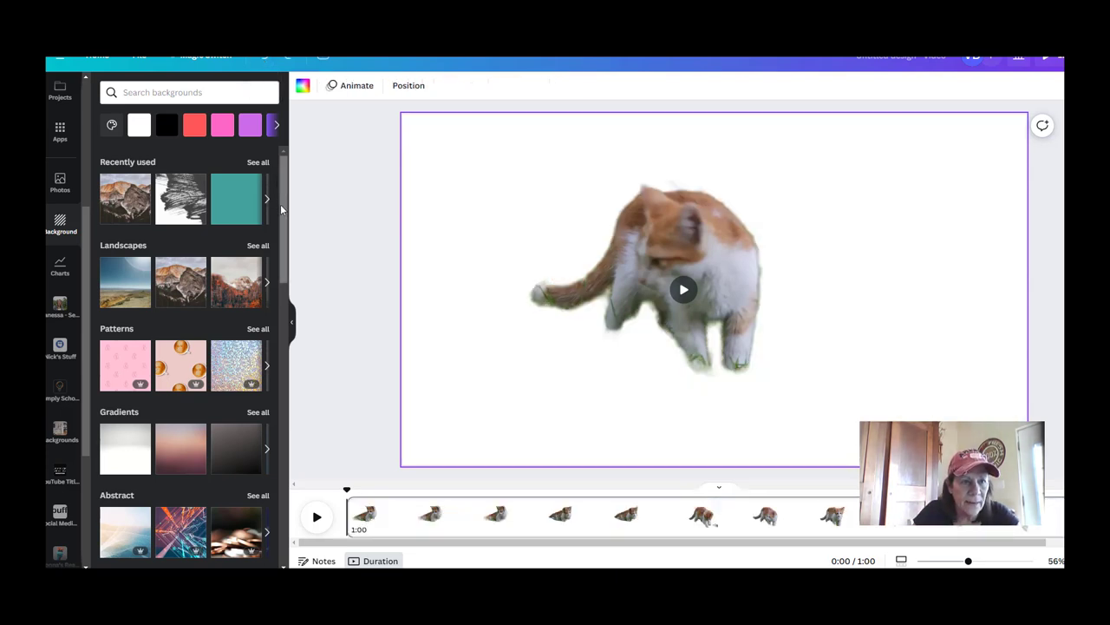
# Step: Apply the first desert landscape from all Landscapes and play the video over it
pyautogui.click(267, 284)
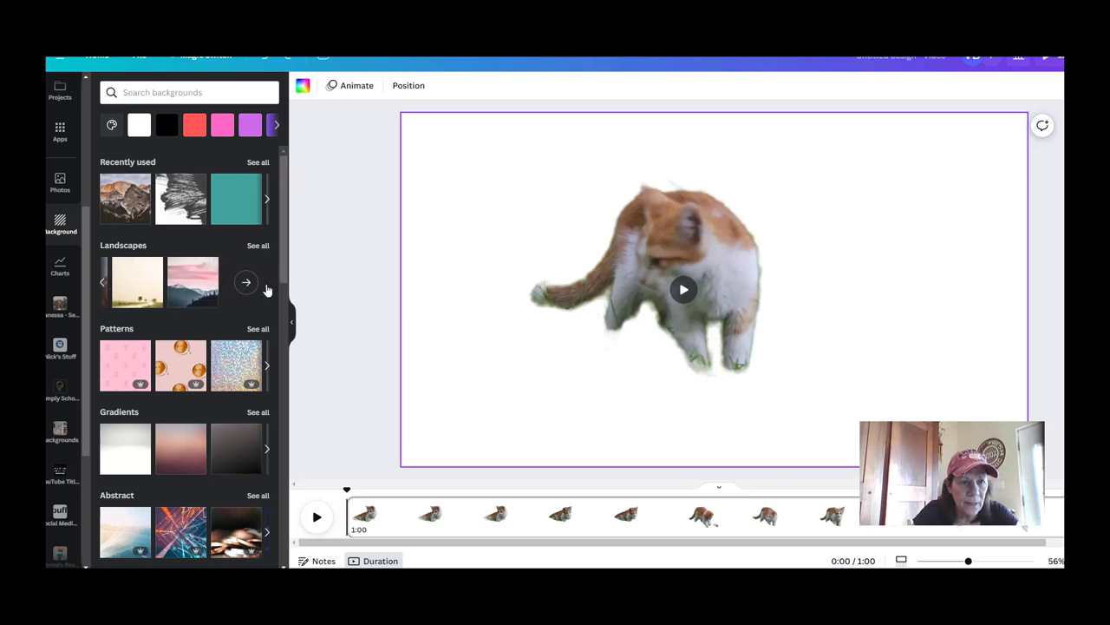
pyautogui.click(246, 282)
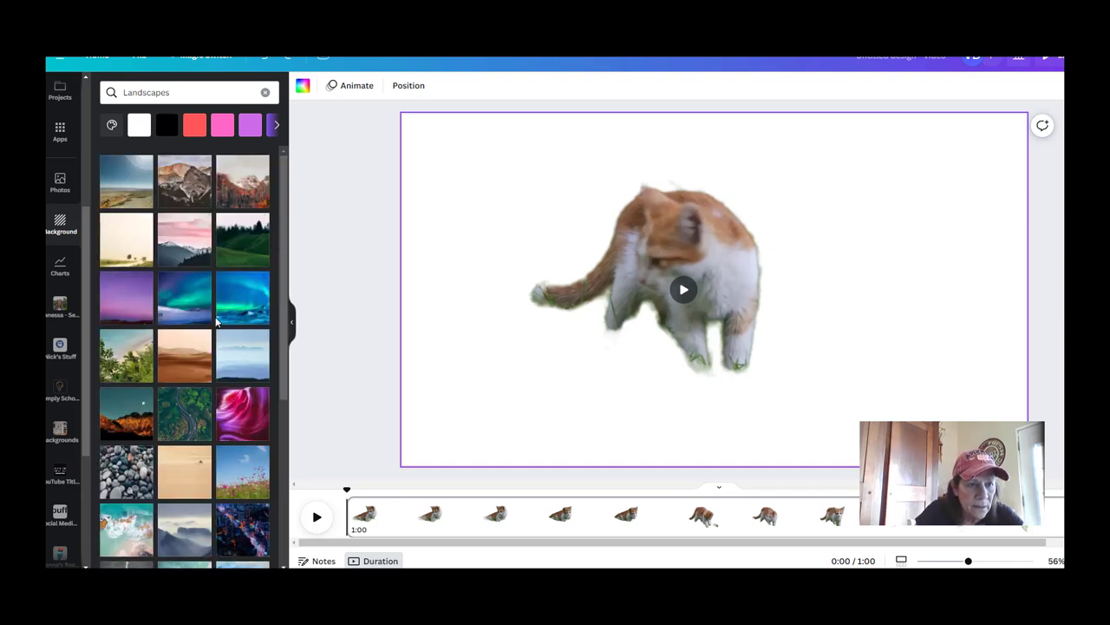
pyautogui.click(121, 193)
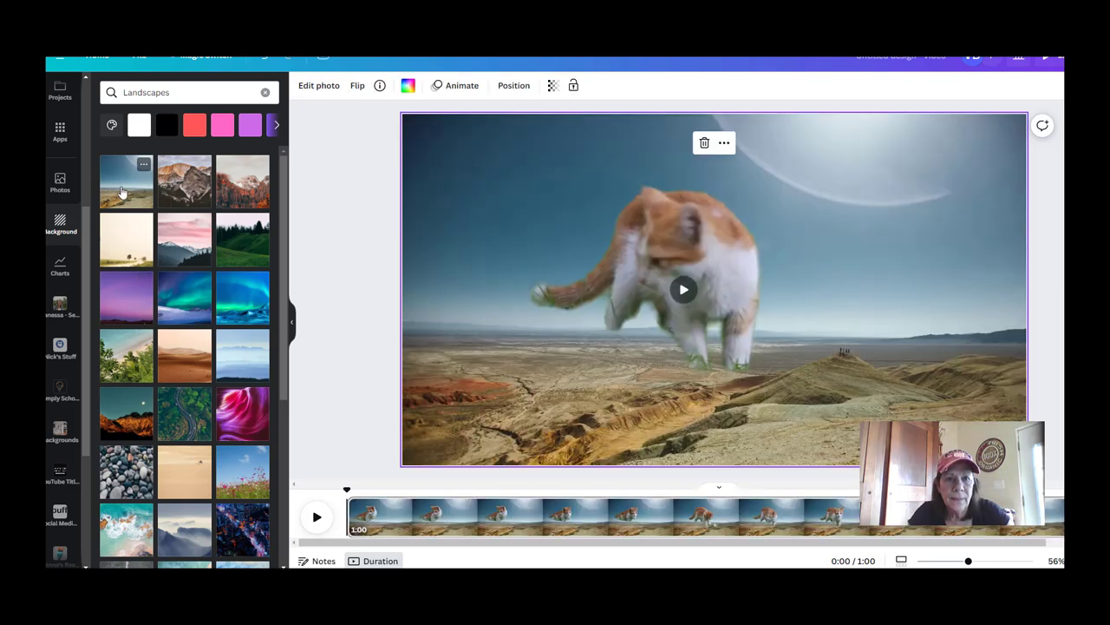
pyautogui.click(685, 295)
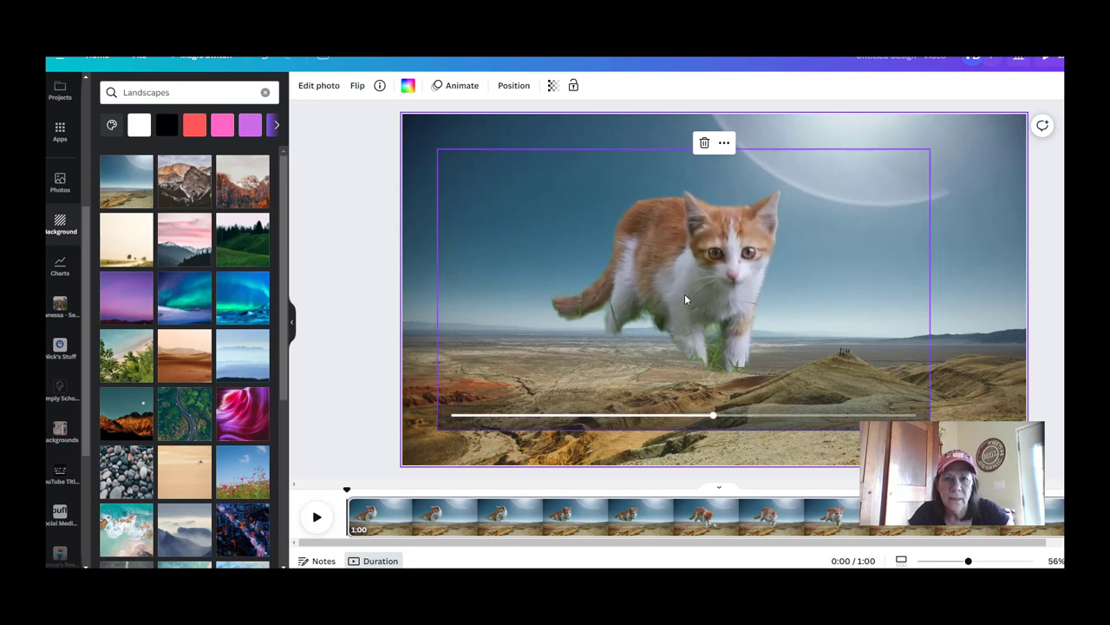
pyautogui.moveTo(683, 299)
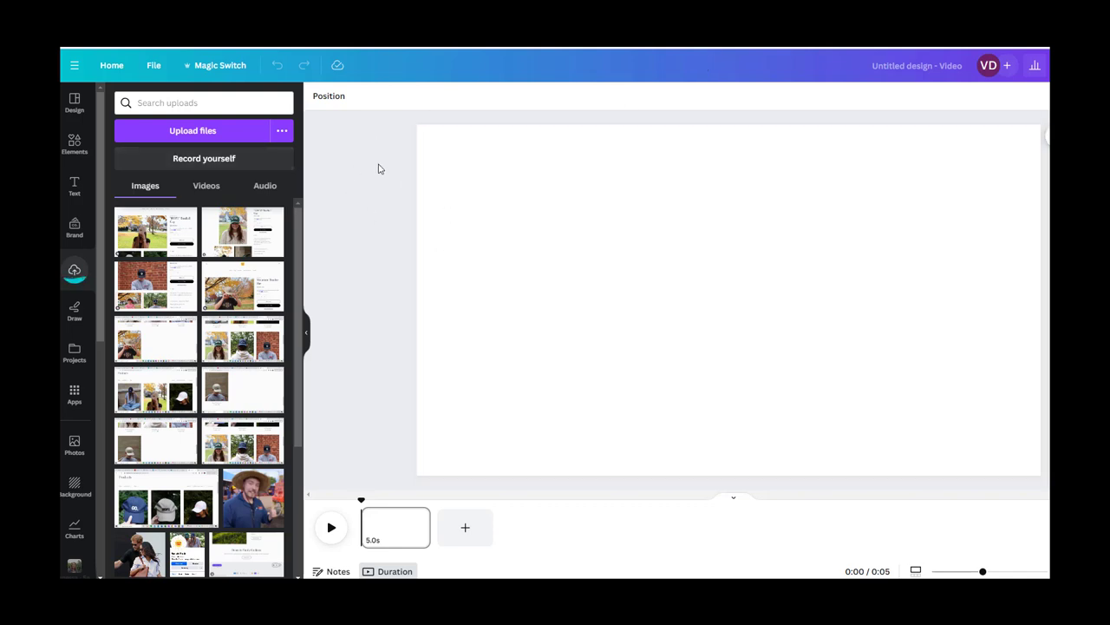
# Step: Open the upload file picker from Uploads and close it without uploading
pyautogui.click(194, 130)
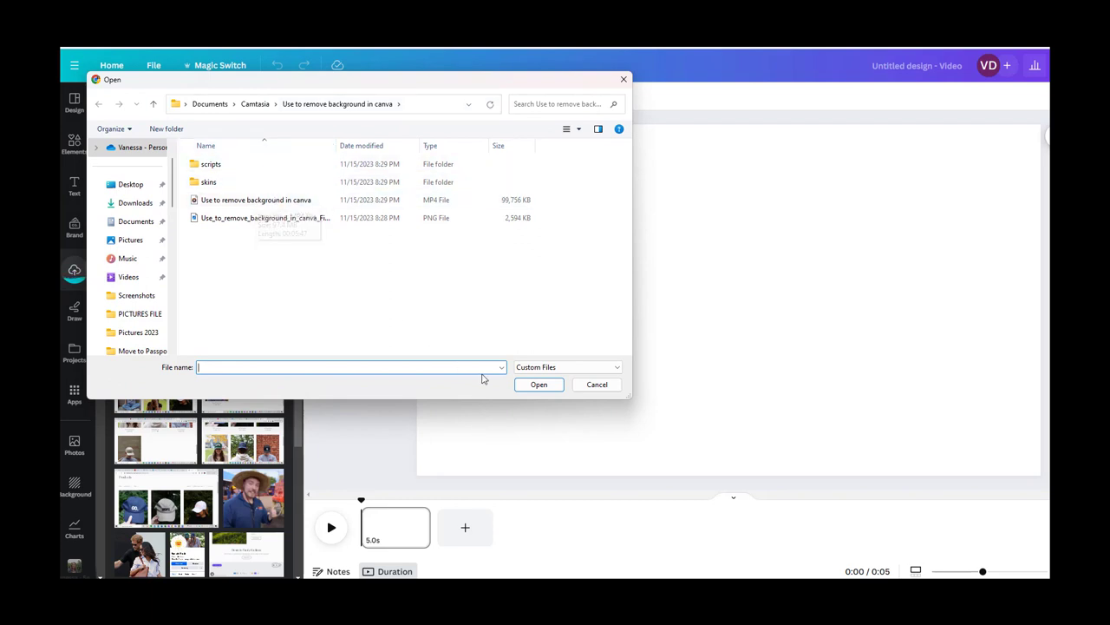
pyautogui.click(623, 79)
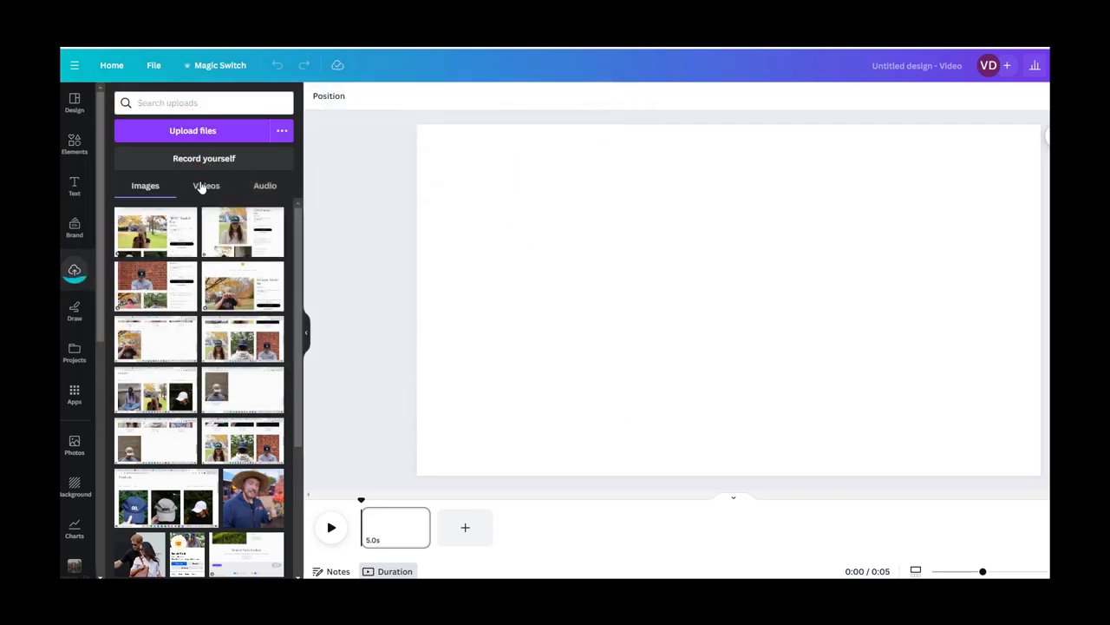
# Step: Switch Uploads to Videos, open and close the 1:41 clip's trim view, and select the page
pyautogui.click(205, 188)
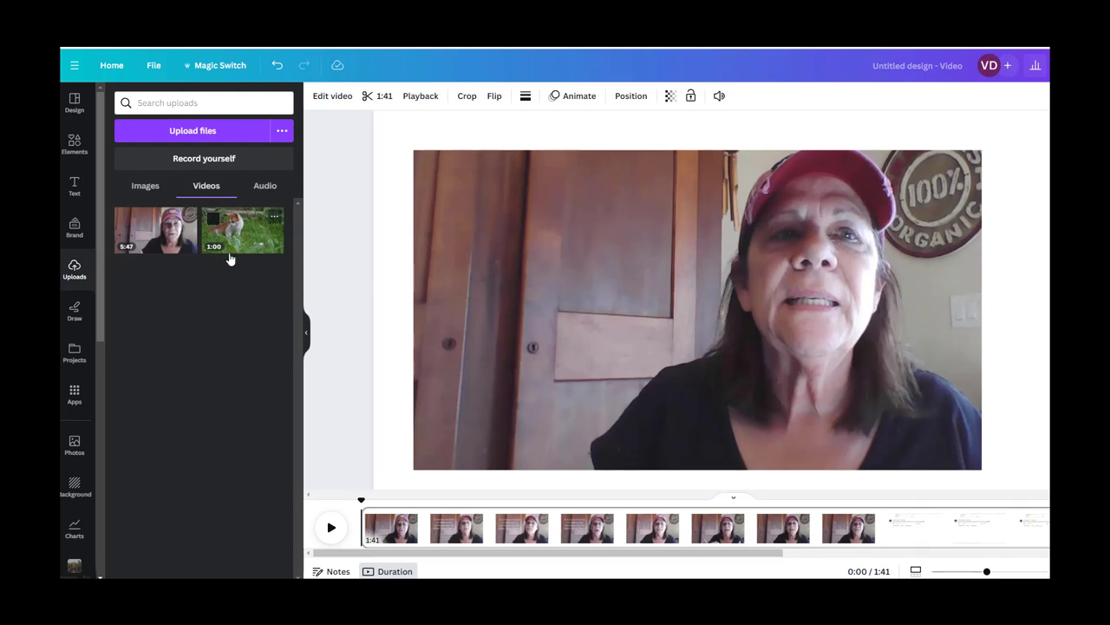
pyautogui.click(377, 97)
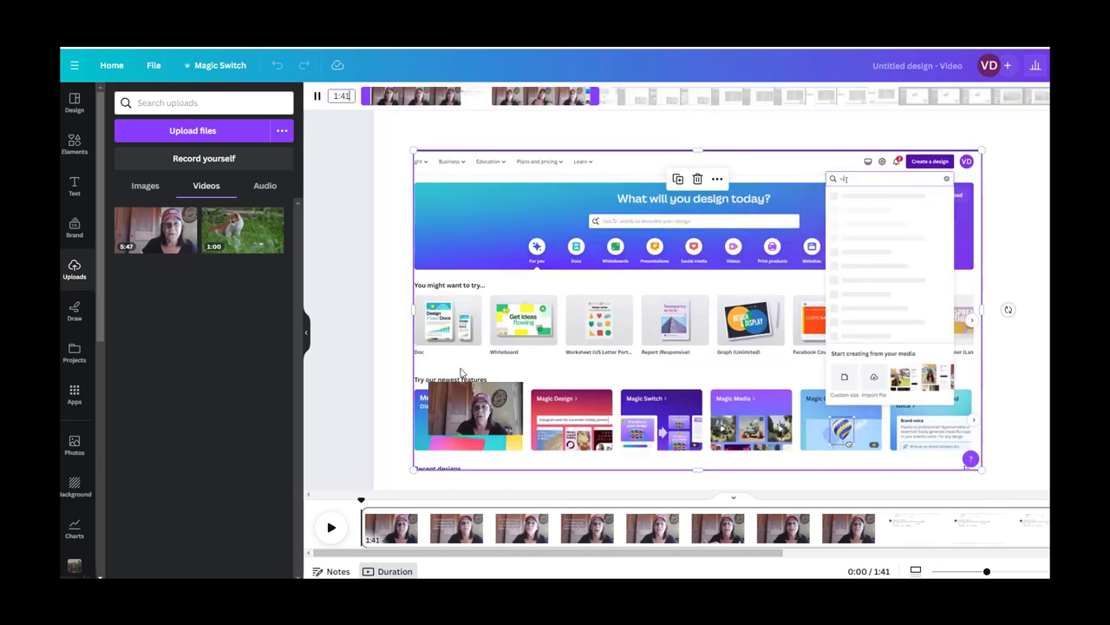
pyautogui.click(456, 368)
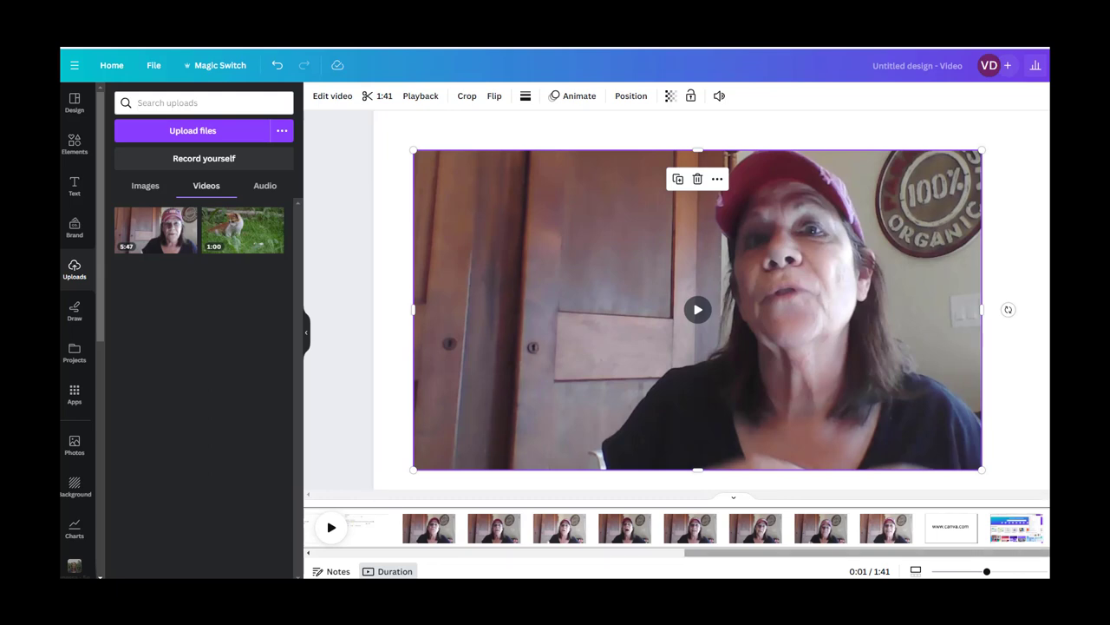
pyautogui.click(387, 525)
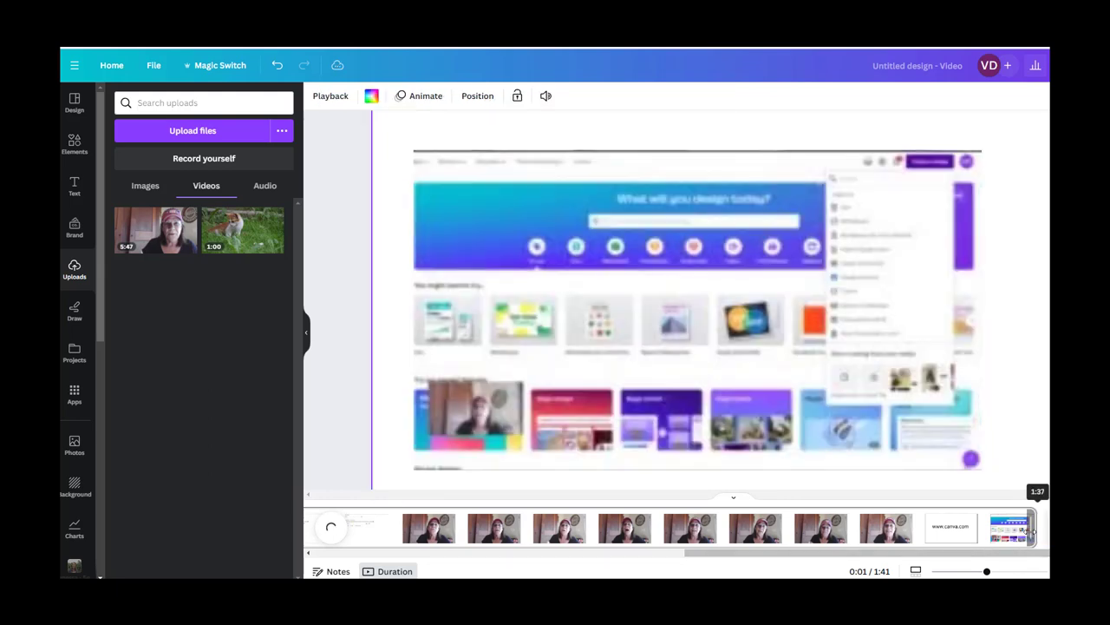
# Step: Shorten the page from 1:37 to 1:35 and delete the video from the canvas
pyautogui.moveTo(1026, 531); pyautogui.dragTo(927, 543)
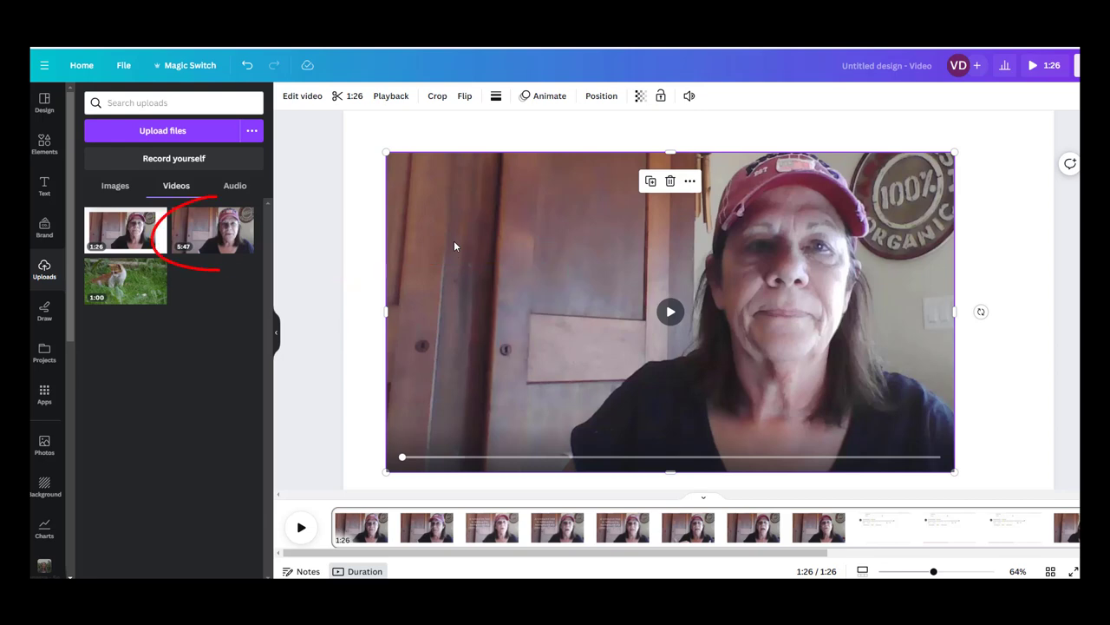
pyautogui.press('Delete')
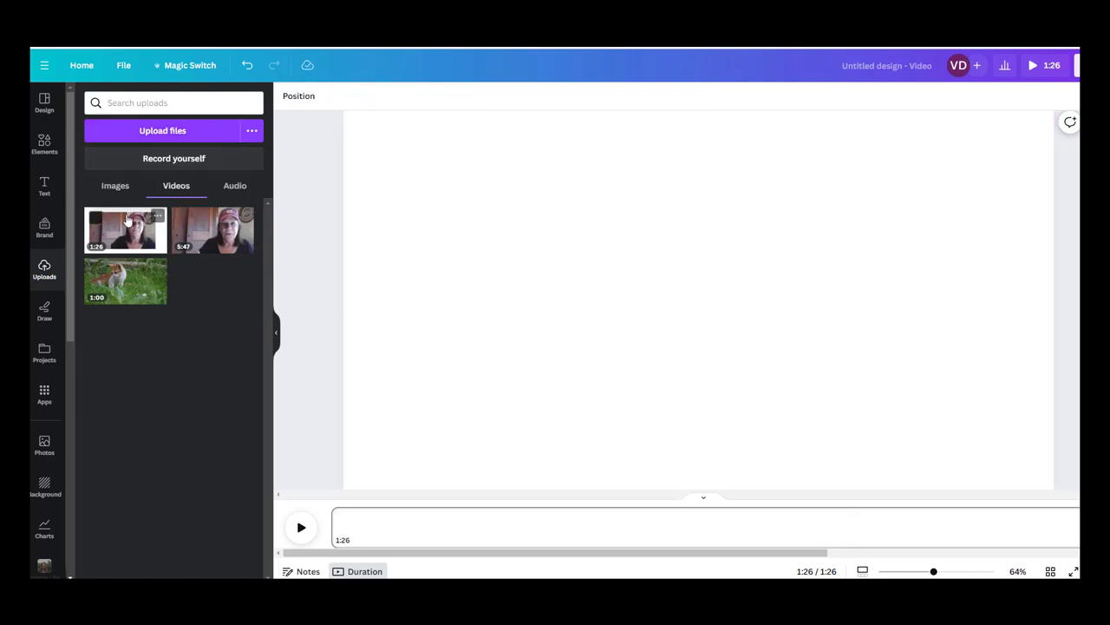
# Step: Place the 1:26 clip on the page, preview it, nudge it, and open Edit video
pyautogui.moveTo(130, 224); pyautogui.dragTo(139, 233)
pyautogui.moveTo(332, 269); pyautogui.dragTo(419, 169)
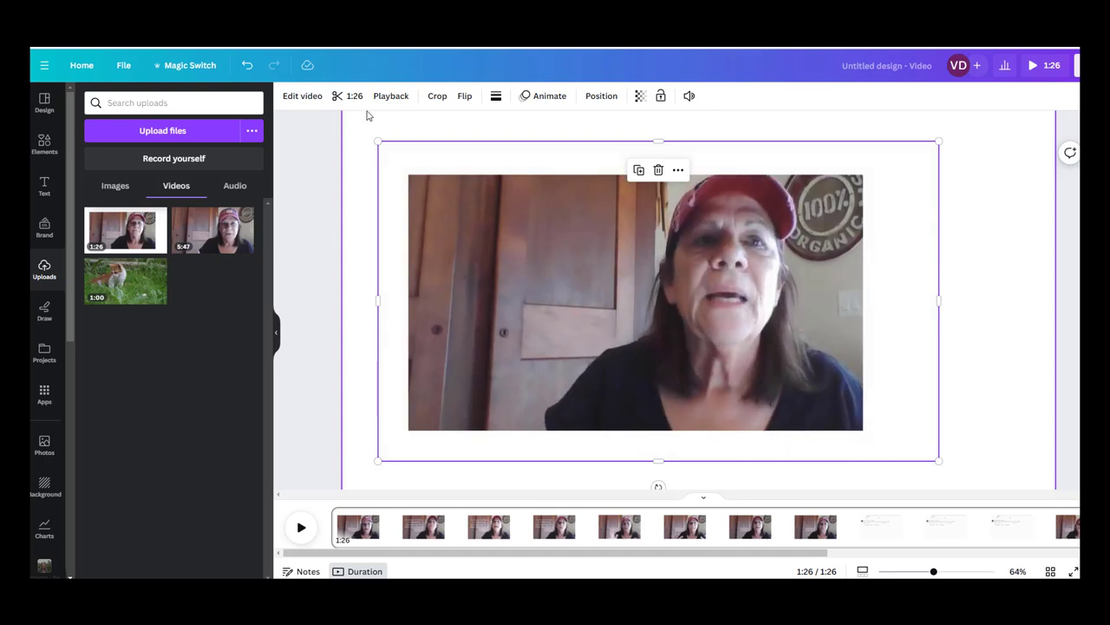
pyautogui.click(301, 527)
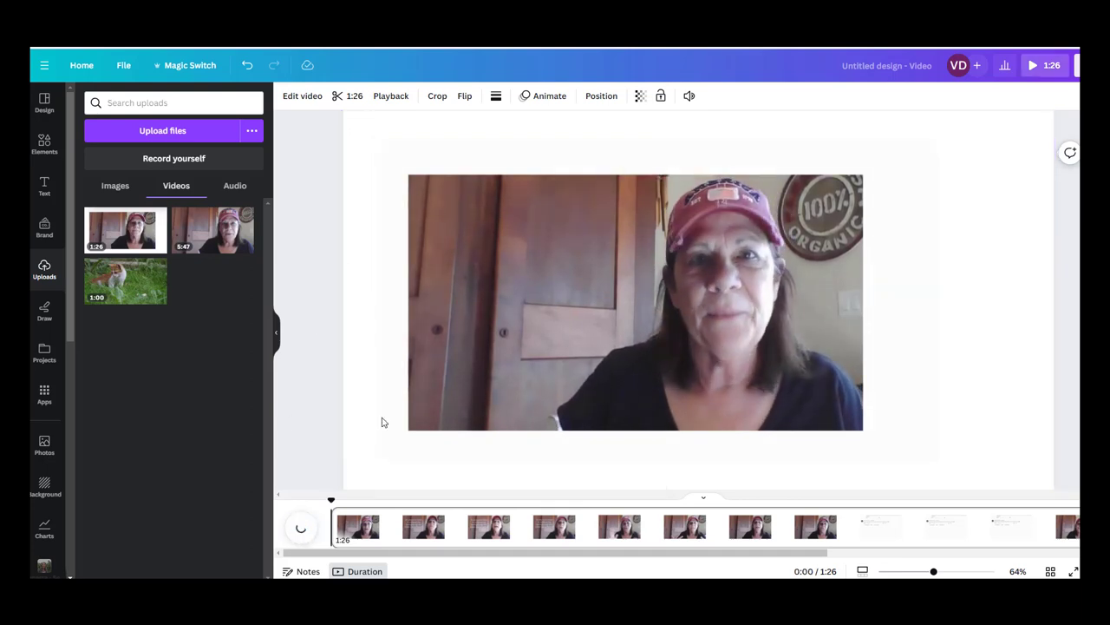
pyautogui.click(514, 297)
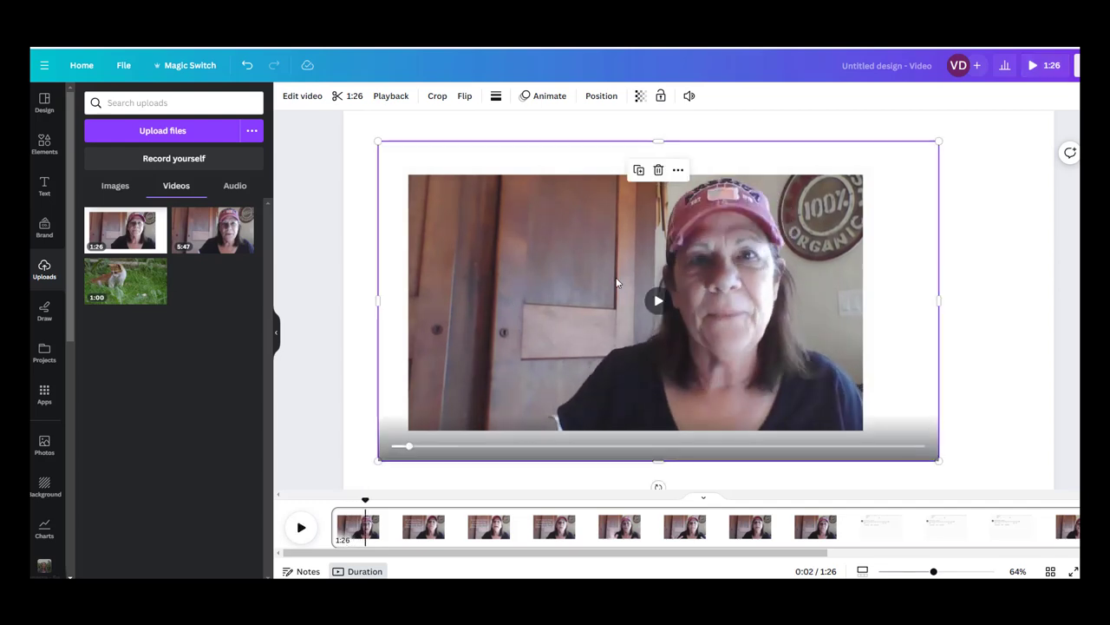
pyautogui.moveTo(618, 283)
pyautogui.mouseDown()
pyautogui.moveTo(592, 266)
pyautogui.moveTo(621, 272)
pyautogui.mouseUp()
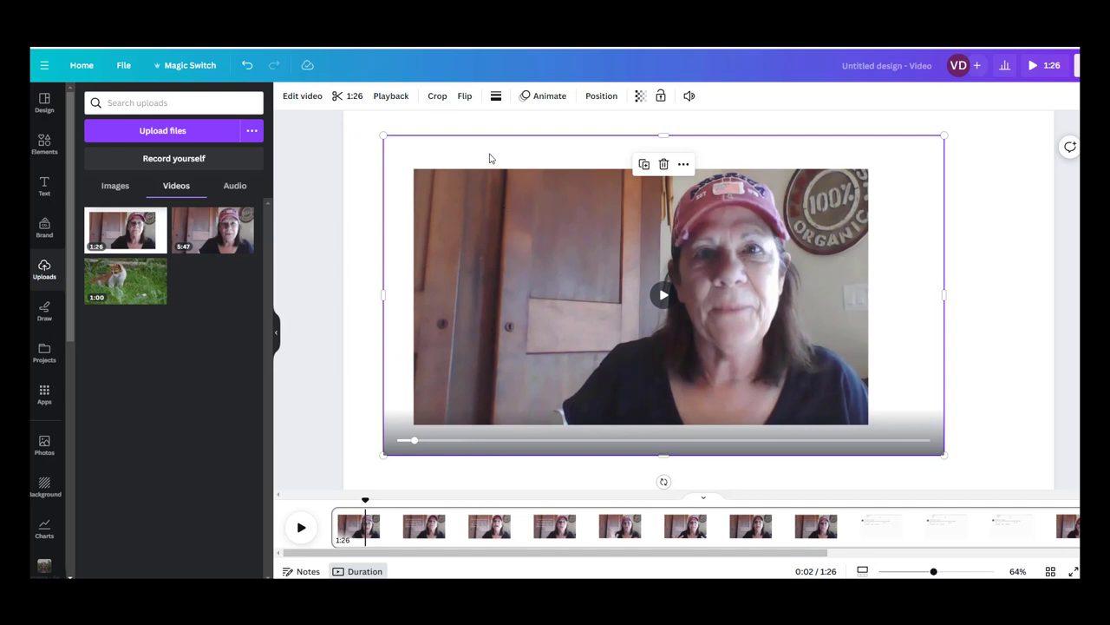
pyautogui.click(312, 101)
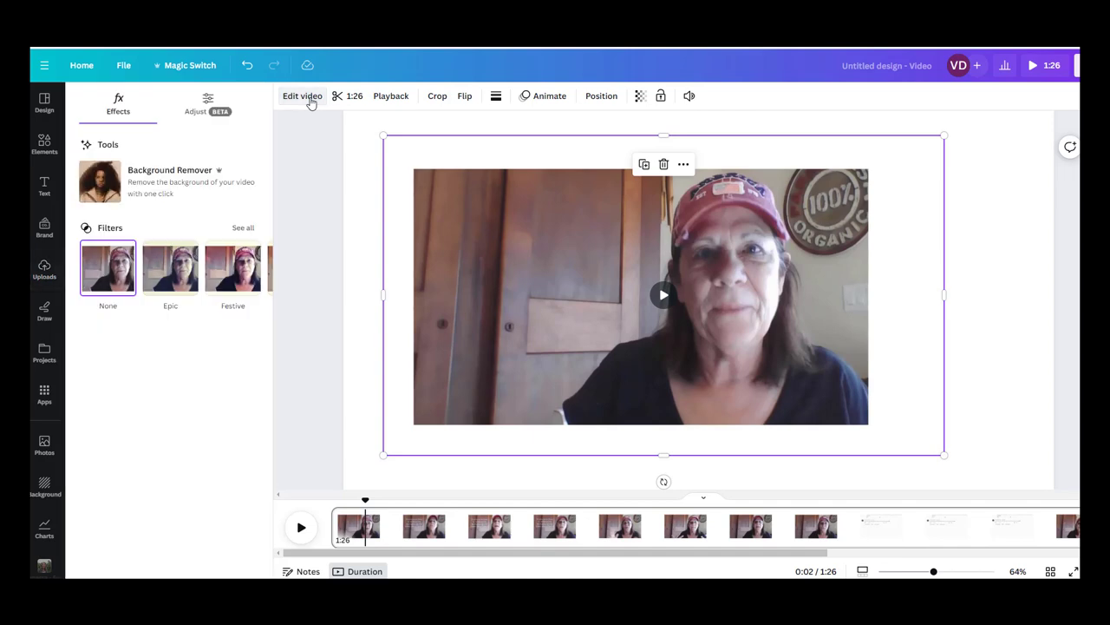
# Step: Remove the talking-head clip's background with Background Remover and resize it from its top-left corner
pyautogui.click(179, 183)
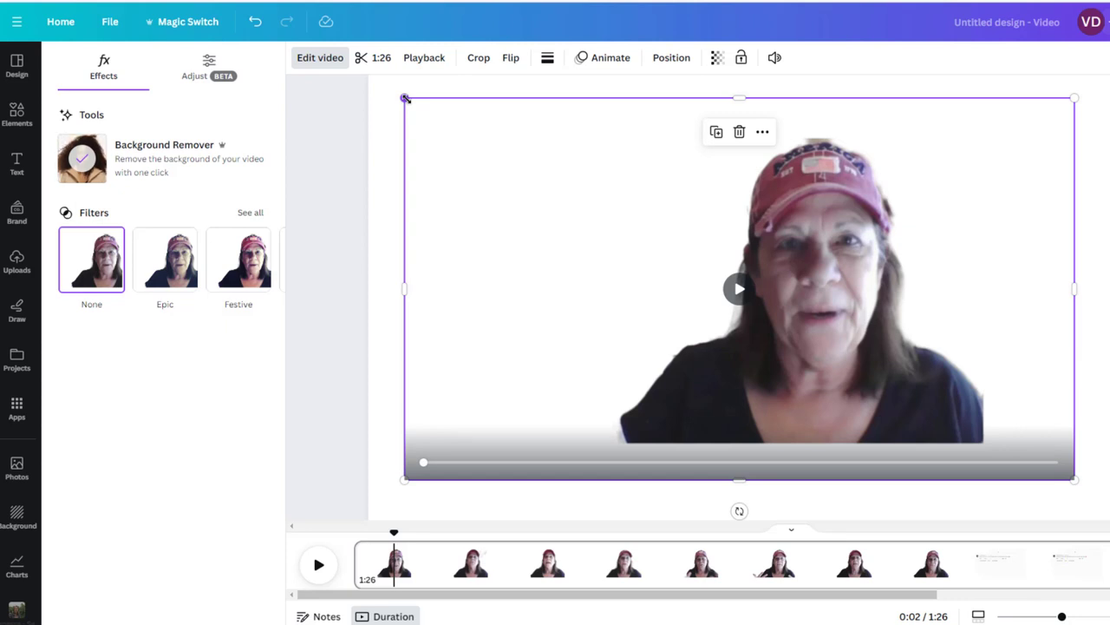
pyautogui.moveTo(405, 99); pyautogui.dragTo(423, 152)
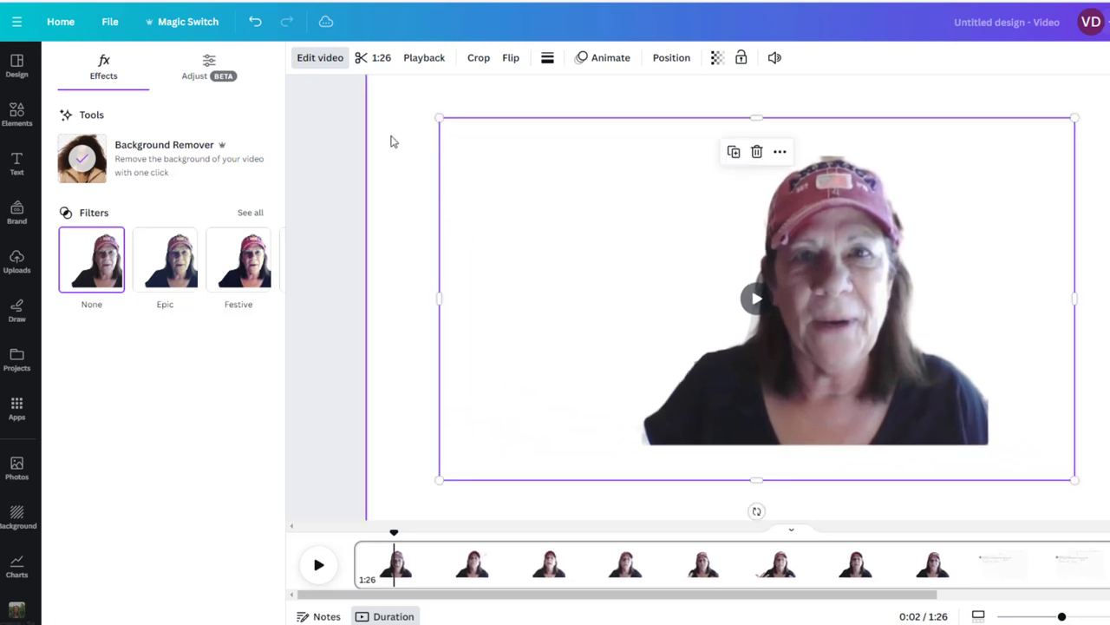
pyautogui.click(324, 55)
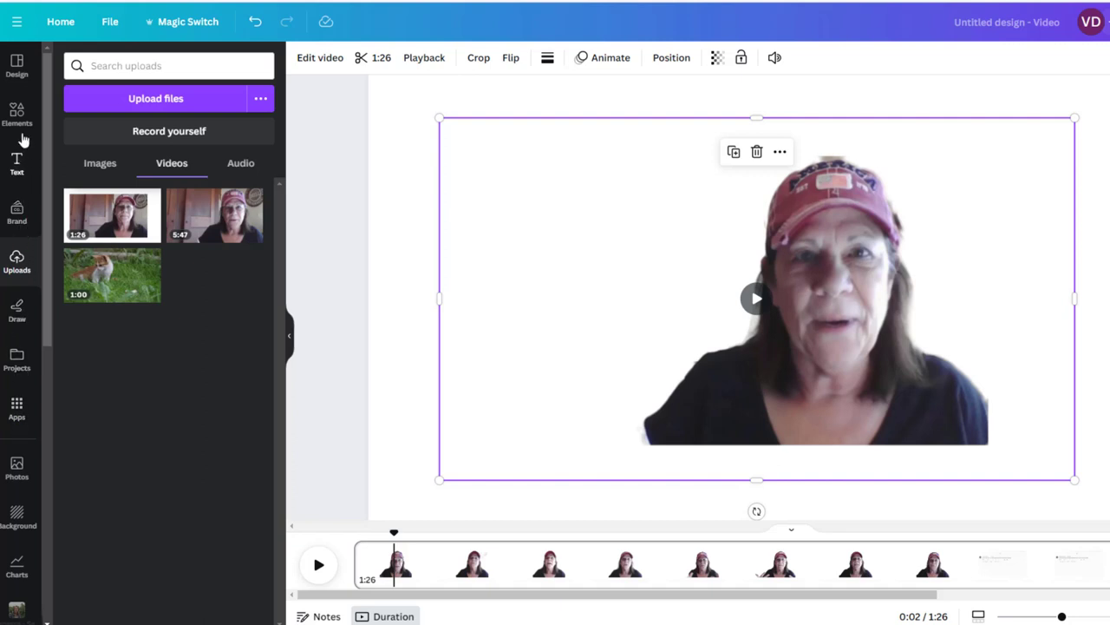
# Step: Browse the page background choices and apply a photo background behind the clip
pyautogui.click(16, 519)
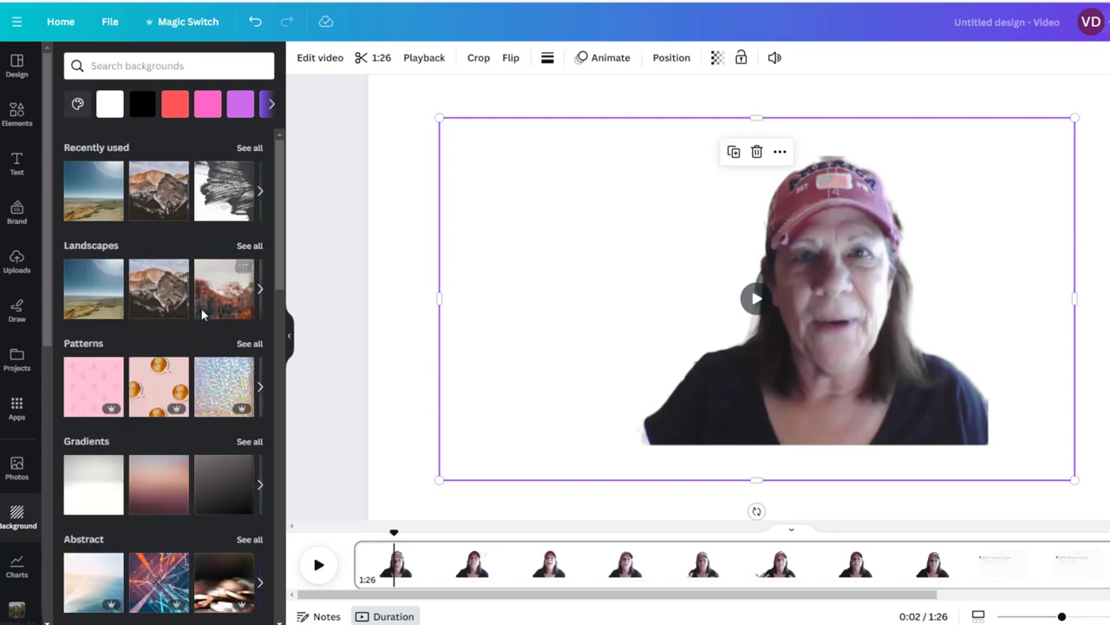
pyautogui.moveTo(276, 276); pyautogui.dragTo(284, 360)
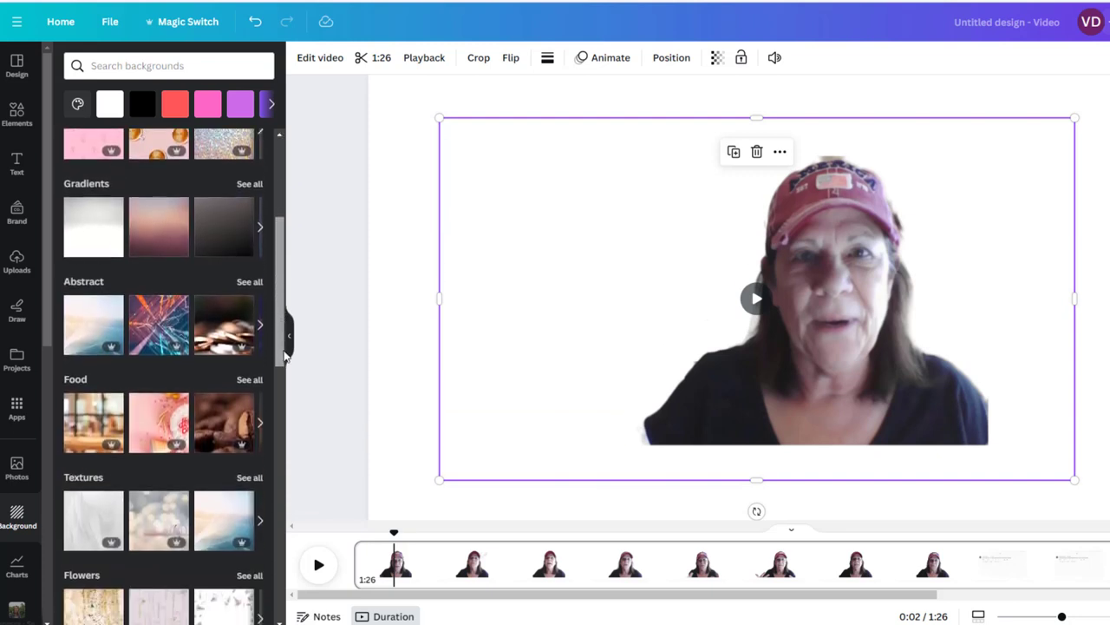
pyautogui.click(109, 411)
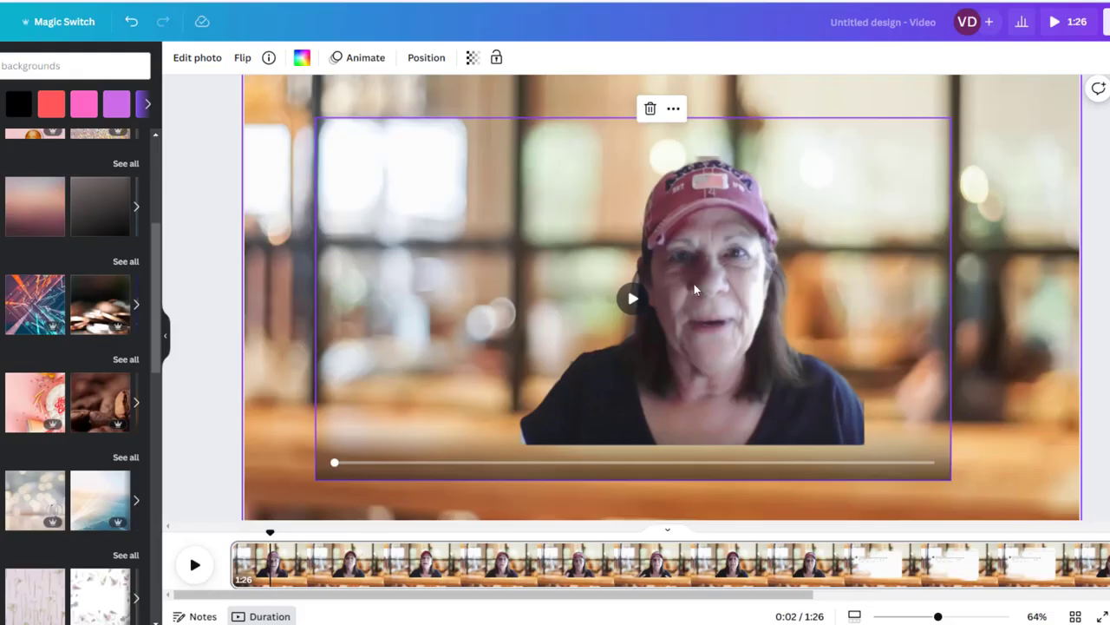
# Step: Move the clip right and down, then resize it from its top-left corner
pyautogui.moveTo(694, 284); pyautogui.dragTo(873, 353)
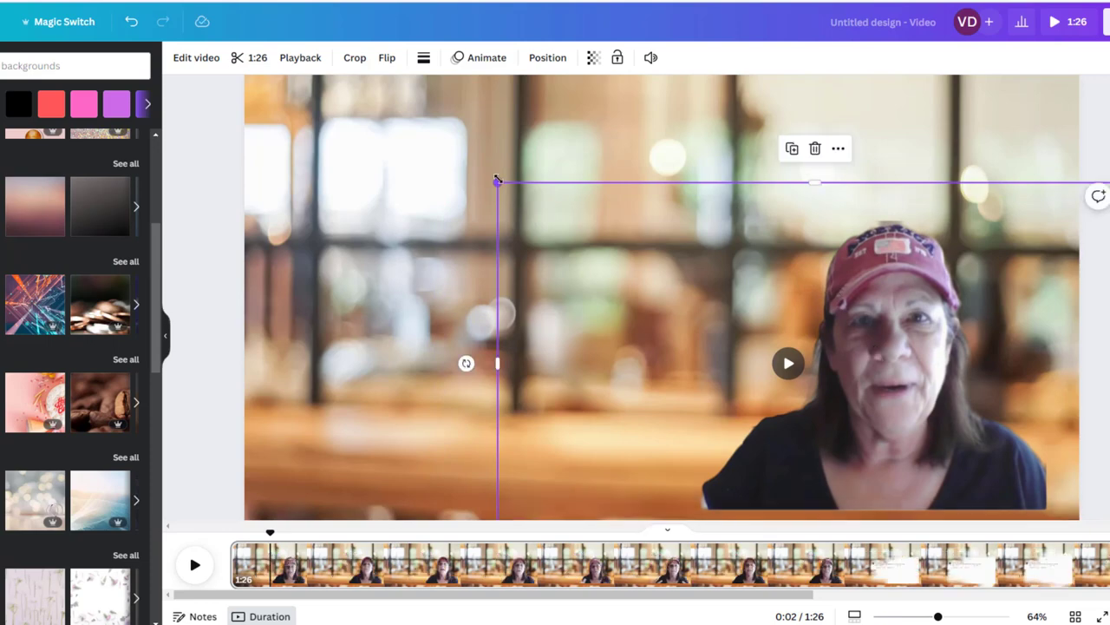
pyautogui.moveTo(497, 181); pyautogui.dragTo(283, 74)
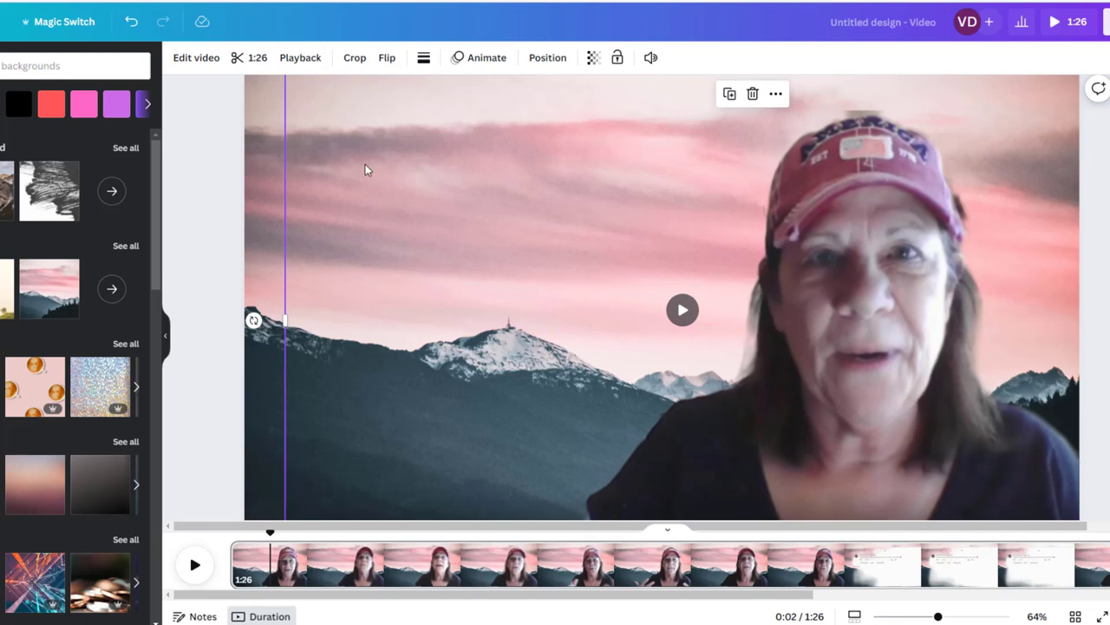
pyautogui.moveTo(285, 75); pyautogui.dragTo(669, 342)
# Step: Shrink the cut-out clip in several corner drags and move it up into the pink sky
pyautogui.moveTo(721, 417); pyautogui.dragTo(656, 303)
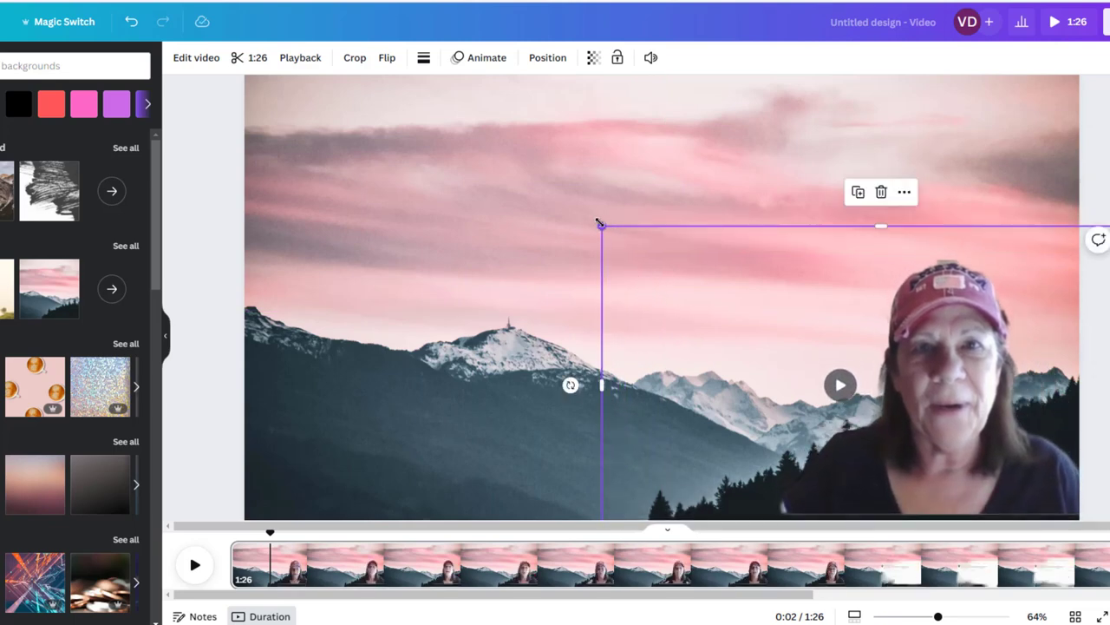
pyautogui.moveTo(602, 226); pyautogui.dragTo(815, 347)
pyautogui.moveTo(922, 397); pyautogui.dragTo(281, 389)
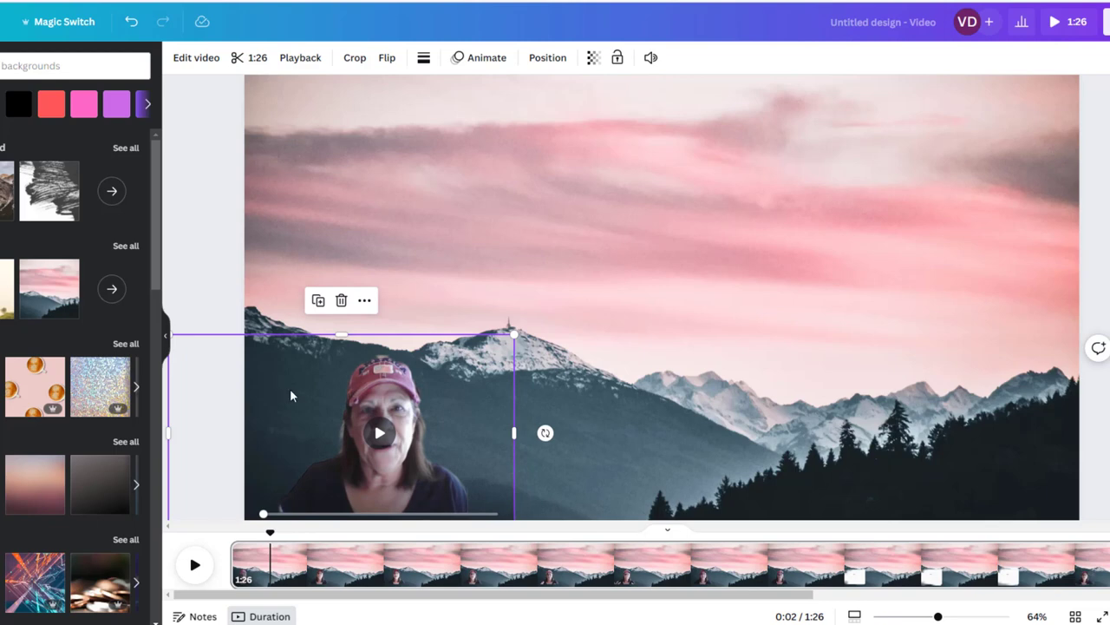
pyautogui.moveTo(388, 391); pyautogui.dragTo(589, 224)
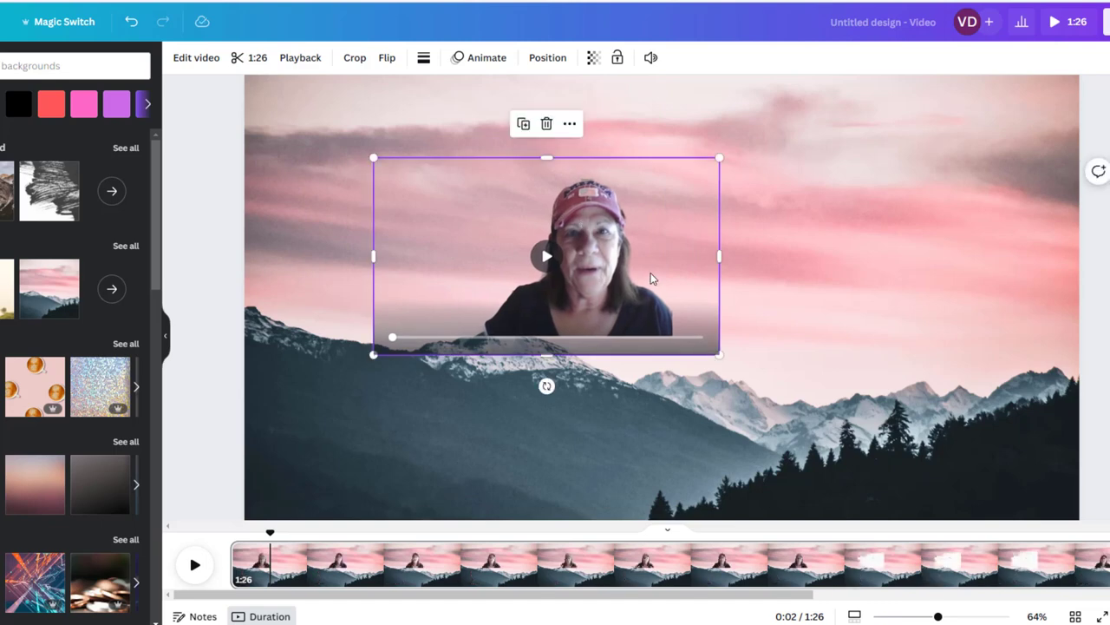